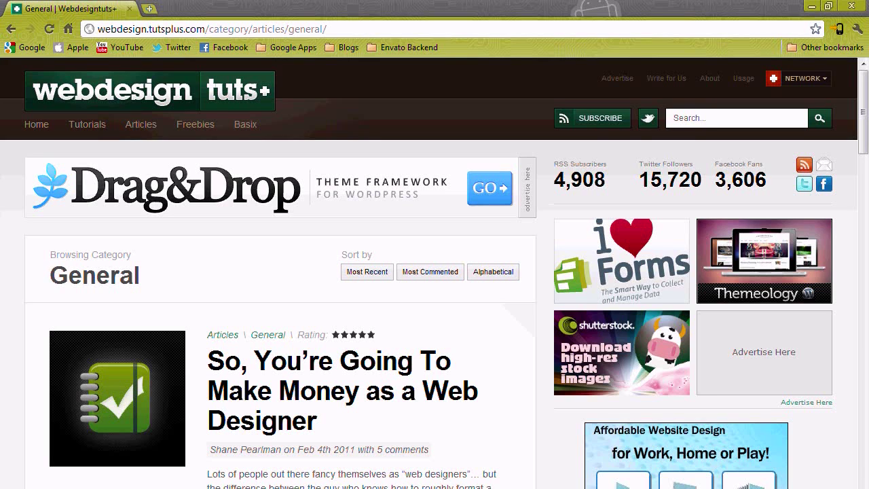
- Switch to Fireworks, then hide and reshow the Dynamic - Default layer to view the rectangle beneath it
key(alt+Tab)
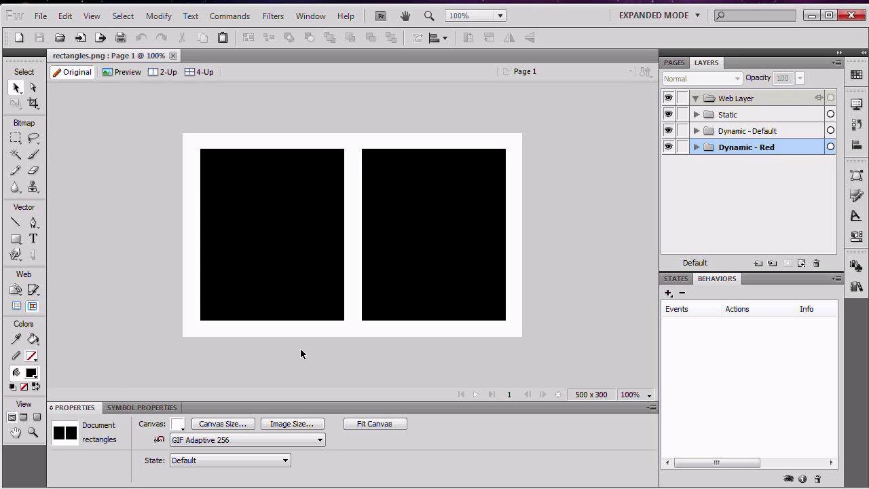
click(669, 130)
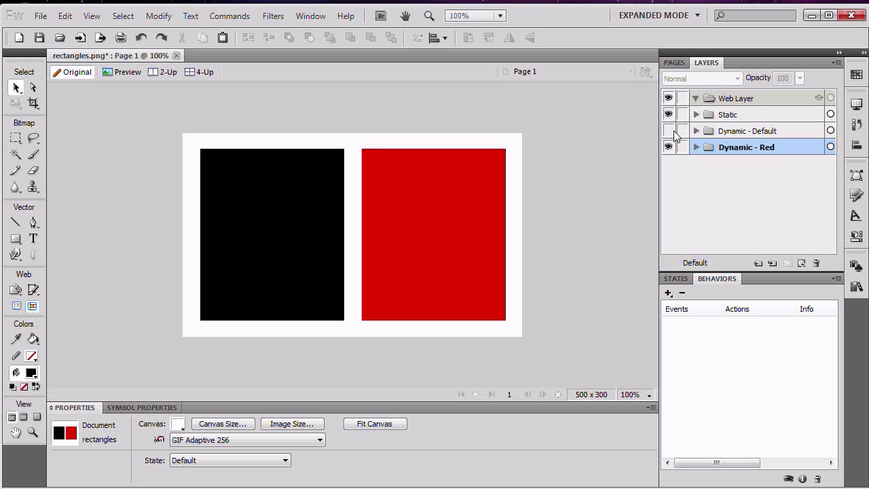
click(668, 131)
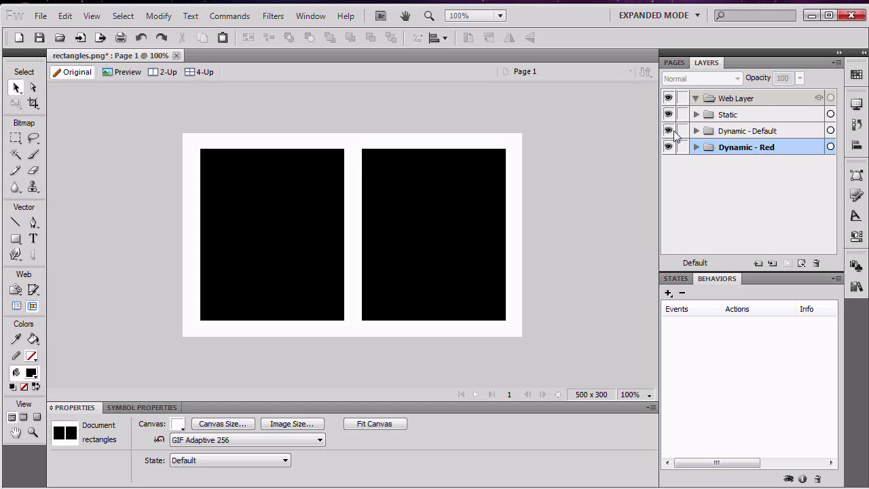
- Draw a foreground image slice about 212 by 253 px over each of the two rectangles
key(k)
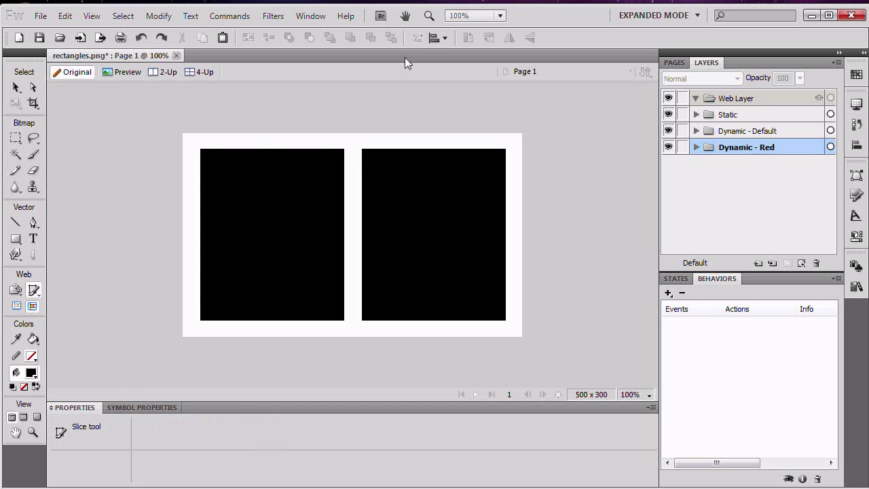
drag(200, 148, 503, 147)
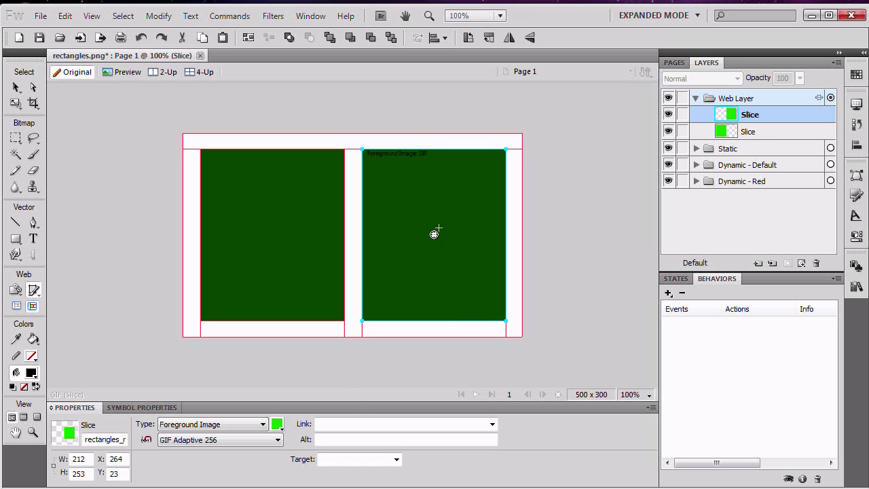
click(275, 424)
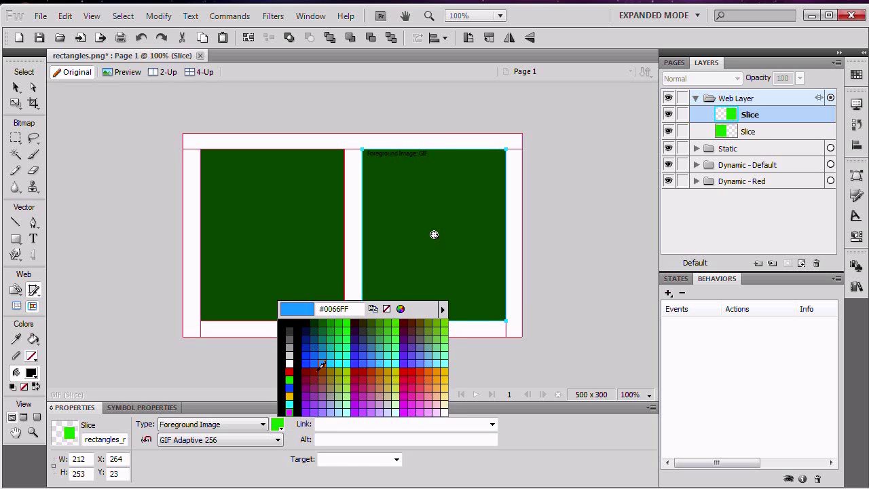
click(362, 361)
key(ctrl+z)
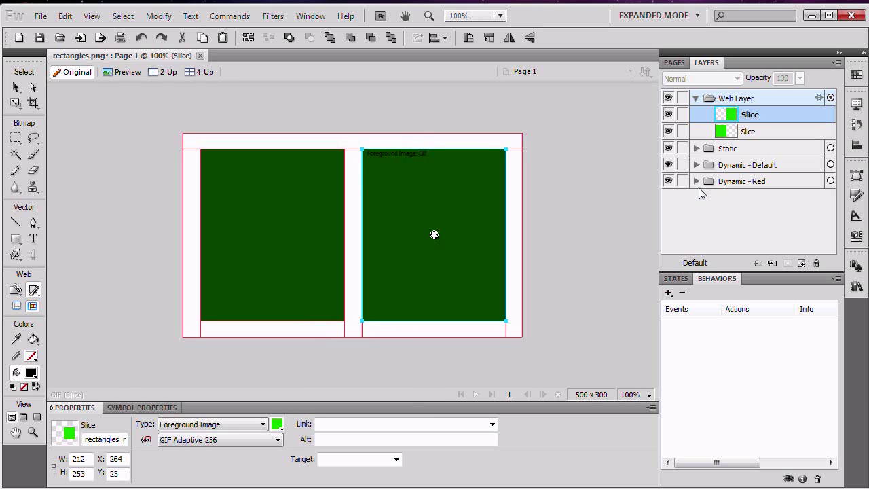
- Toggle the Dynamic - Default layer off and back on to compare the two looks under the right slice
click(666, 165)
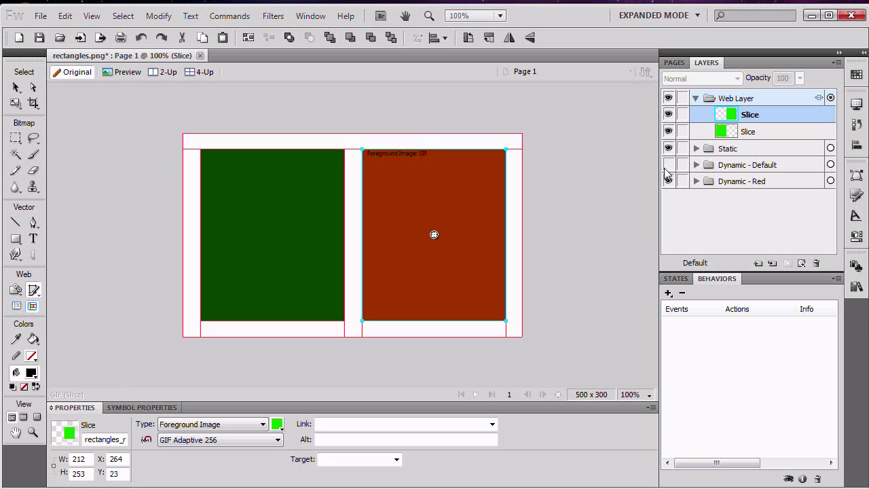
click(667, 166)
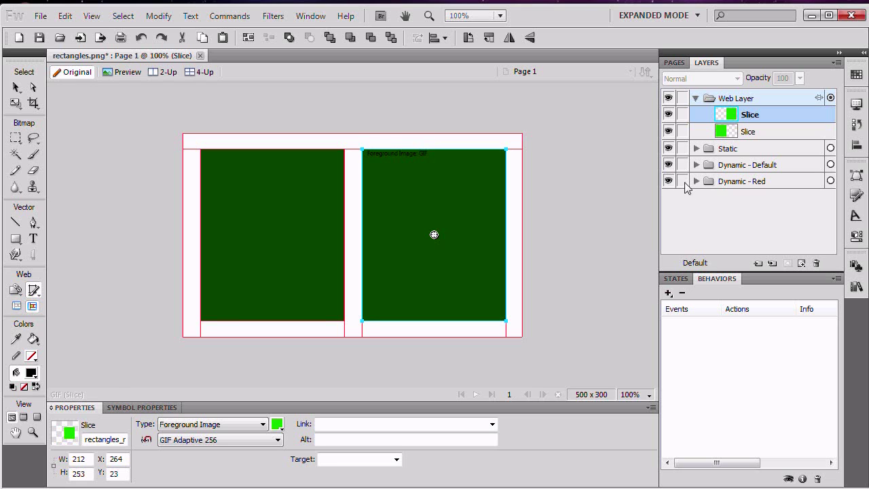
- Duplicate the Default state once after the current state as Red, and hide the Dynamic - Default layer in it
click(672, 279)
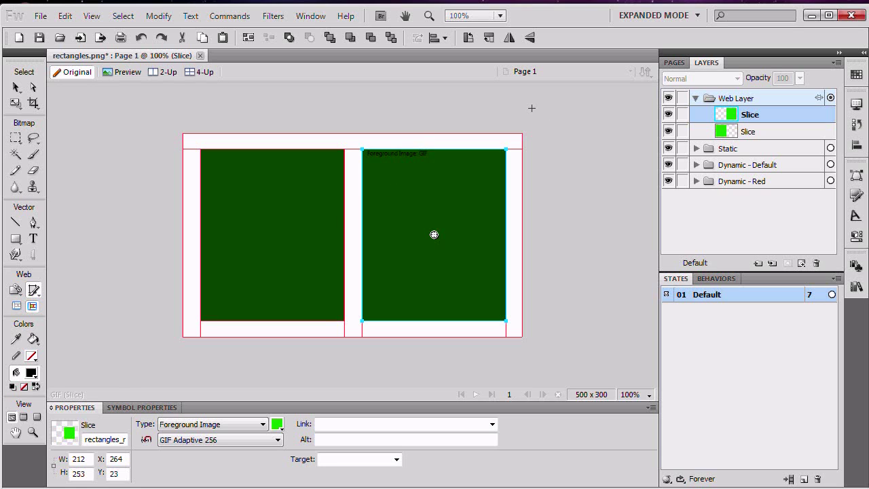
right_click(717, 292)
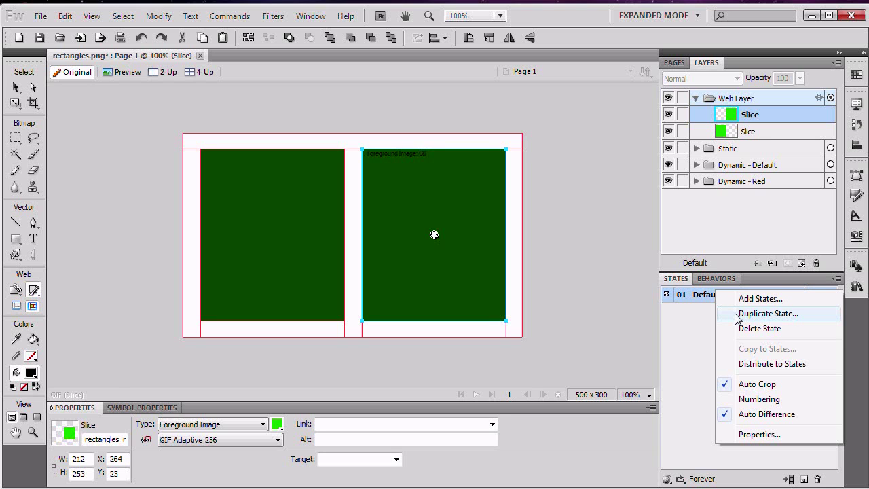
click(737, 314)
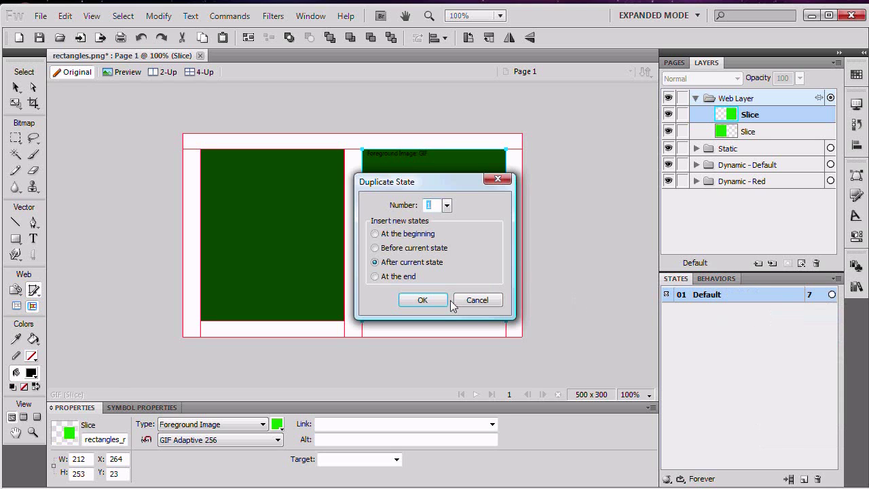
click(422, 301)
double_click(704, 312)
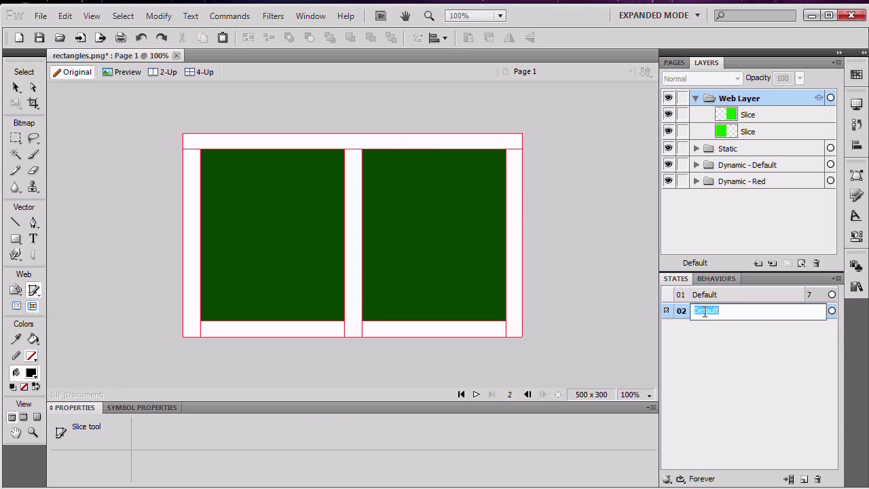
text(Red)
key(Return)
click(669, 165)
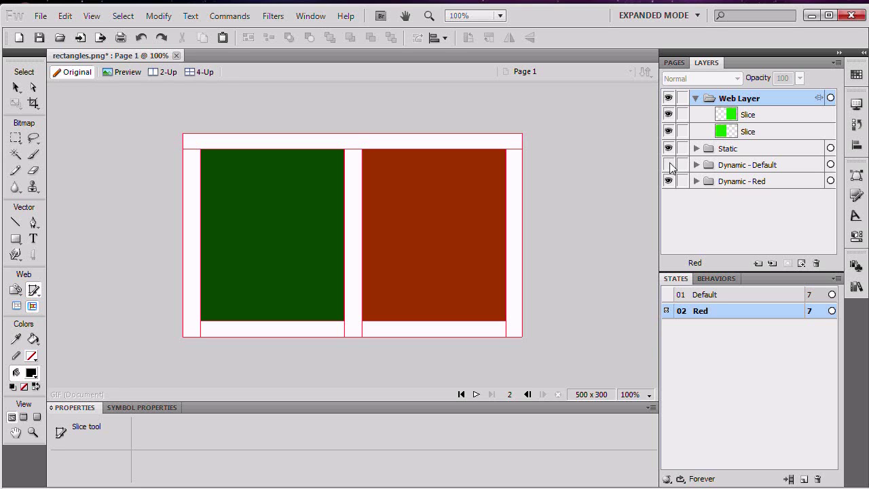
- Add a blank third state and undo the addition
click(803, 479)
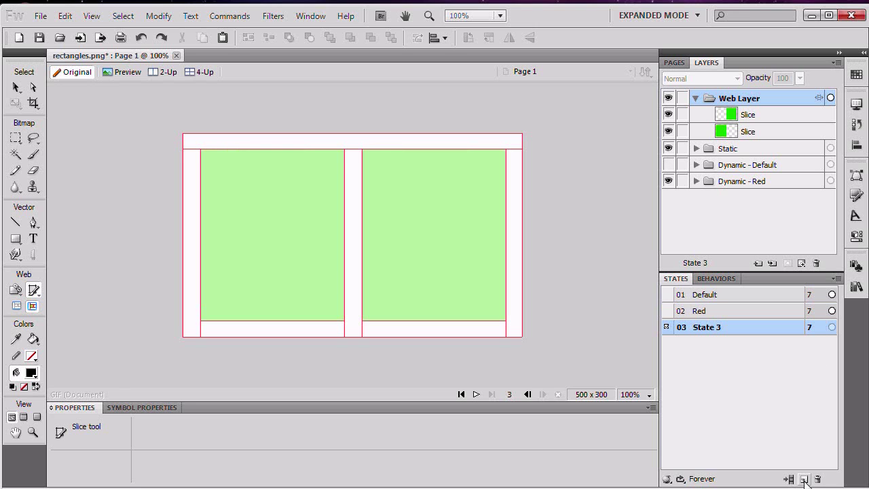
key(ctrl+z)
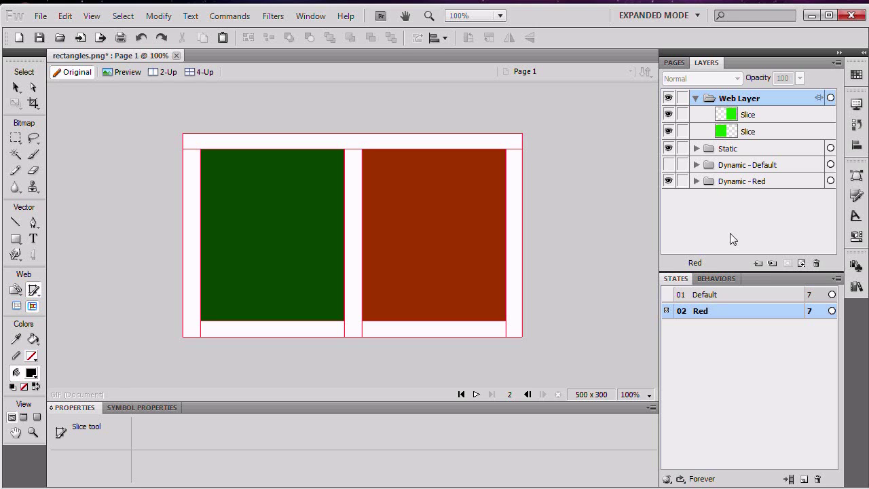
- Add a Simple Rollover behavior to the right slice with the Default and Red states selected, and preview the page
click(747, 121)
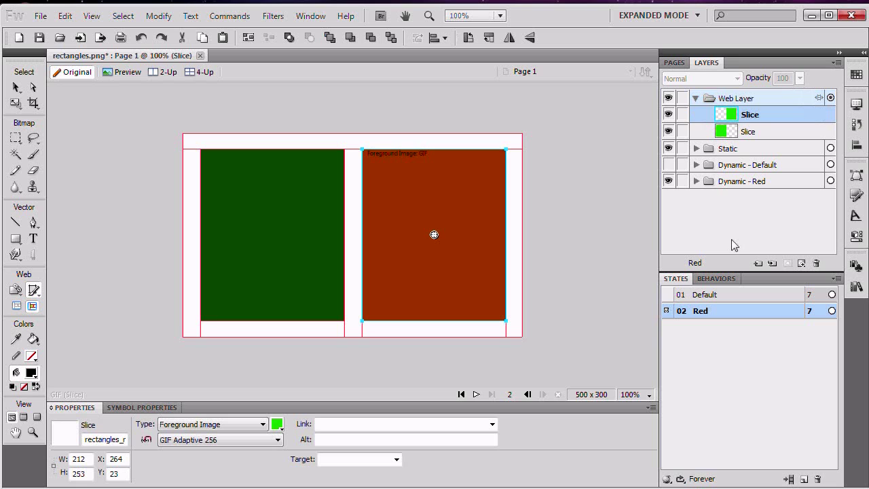
click(722, 297)
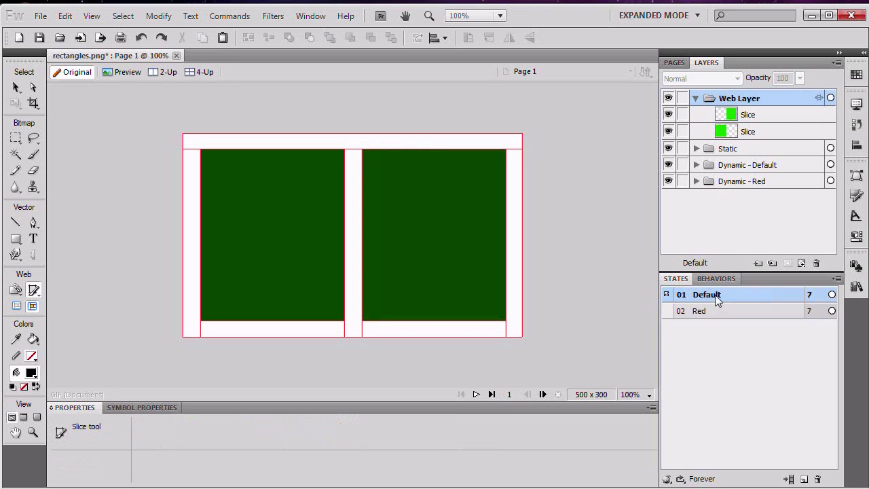
click(758, 117)
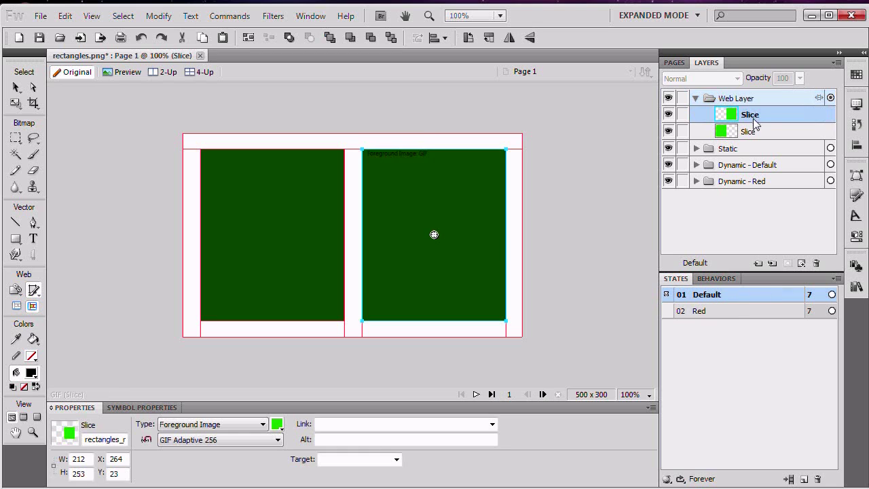
ctrl+click(727, 310)
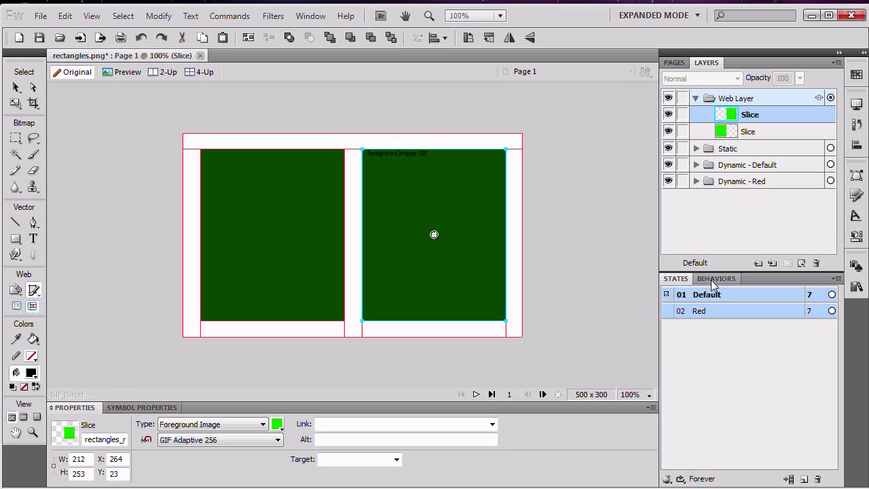
click(713, 279)
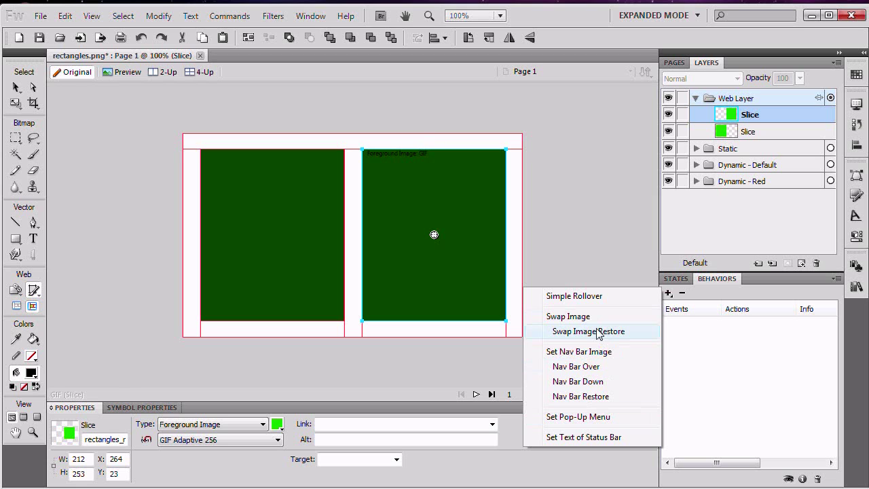
click(616, 296)
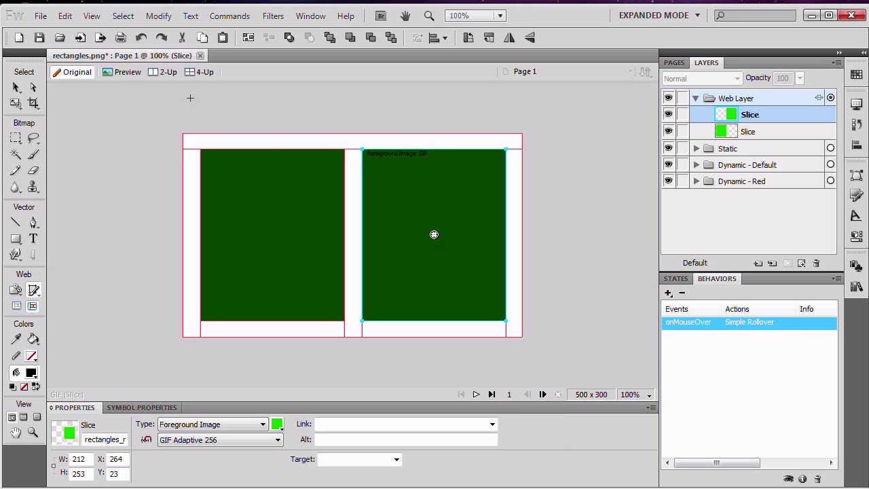
click(125, 72)
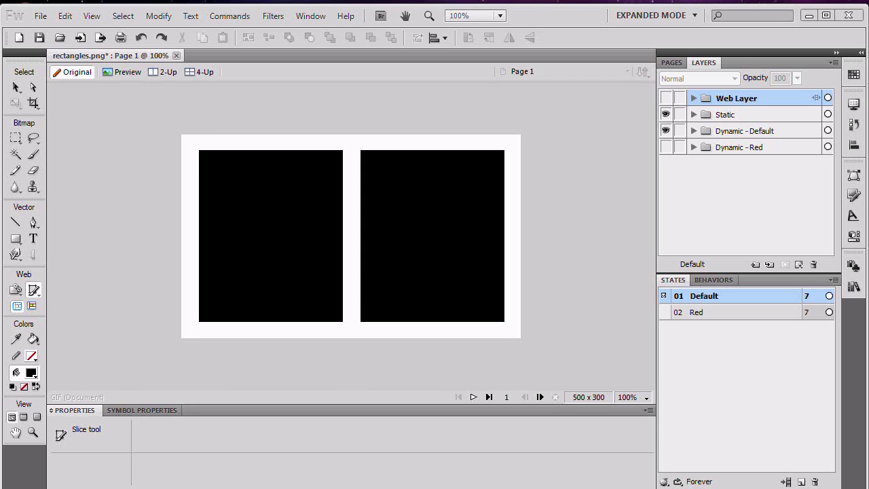
- Show and expand the Web Layer while comparing the Default and Red states, ending on Default
click(692, 312)
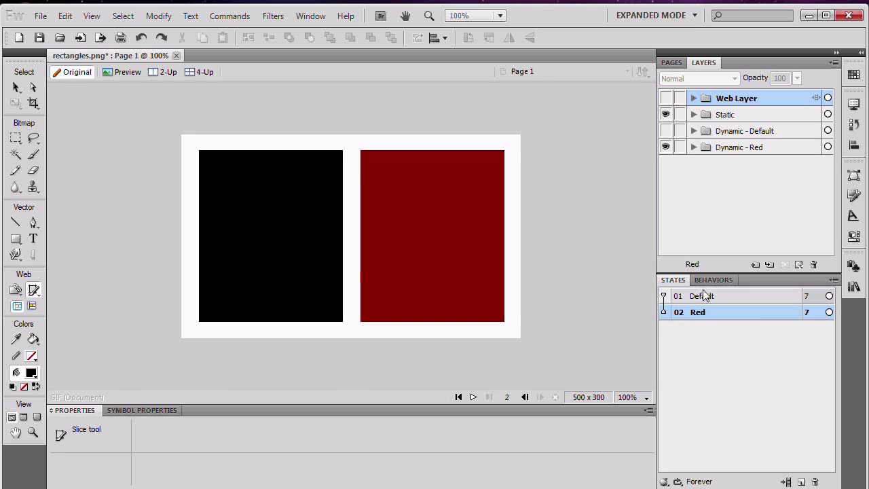
click(691, 296)
click(667, 98)
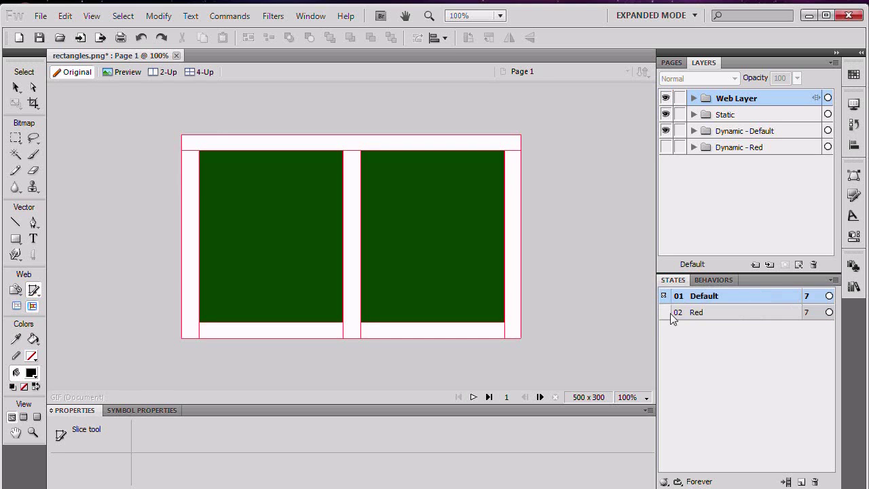
click(671, 312)
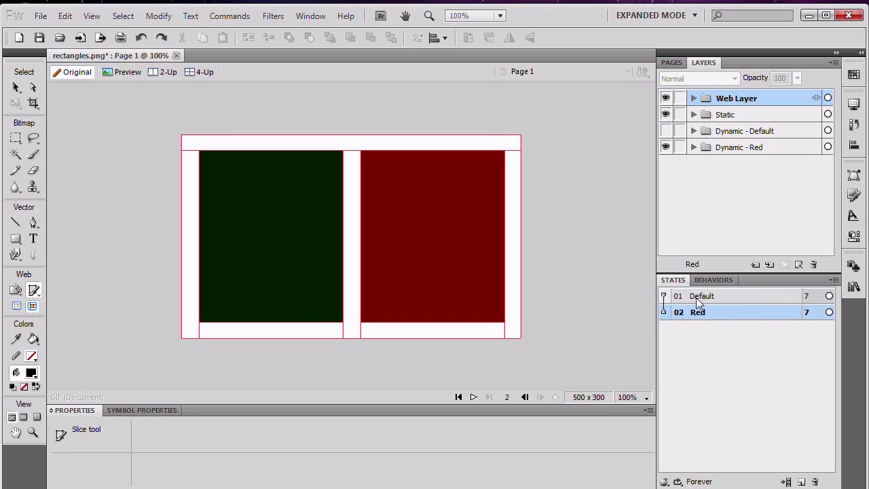
click(692, 98)
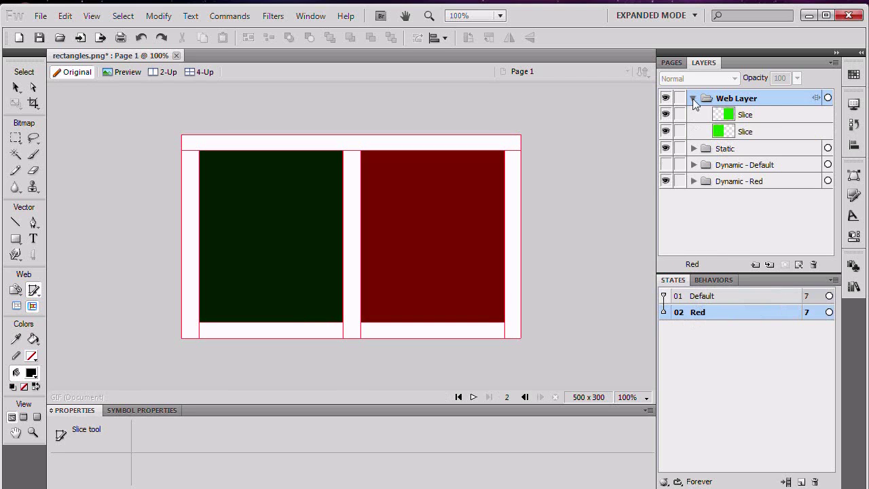
click(701, 299)
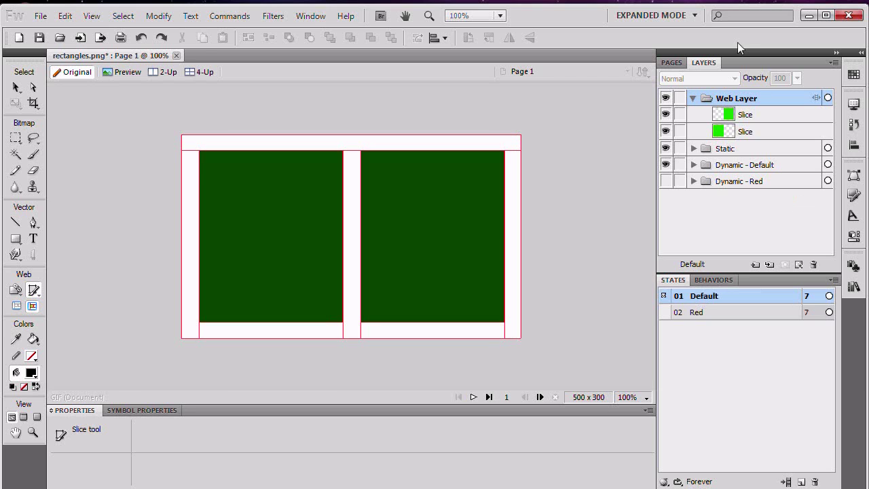
- With the Default and Red states selected, add a Swap Image behavior to the left slice that shows Red (2) in slice rectangles_r2_c4
click(747, 133)
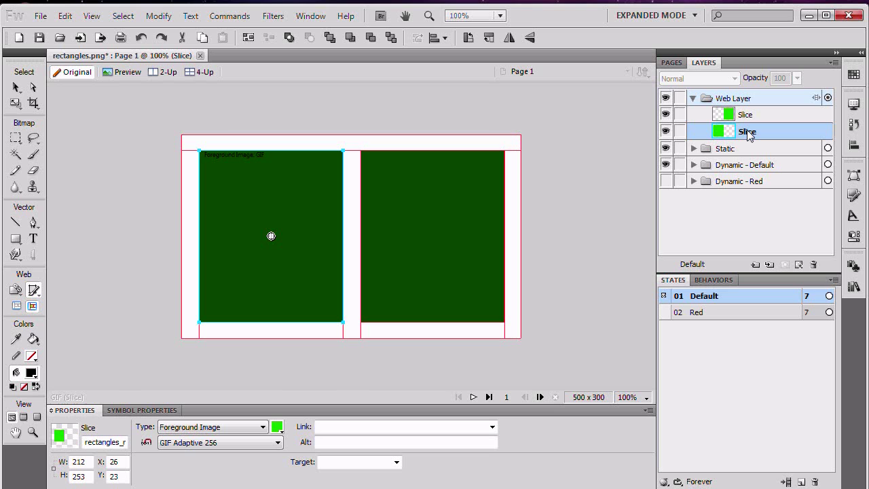
shift+click(738, 312)
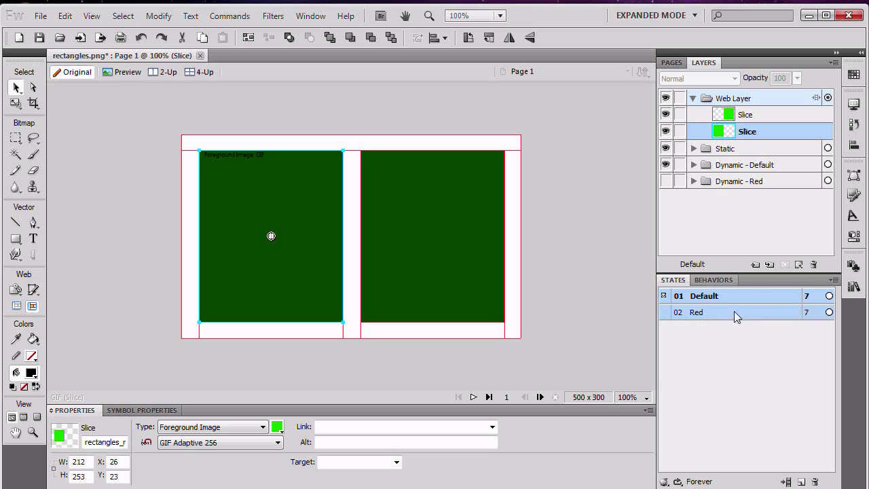
click(711, 280)
click(666, 294)
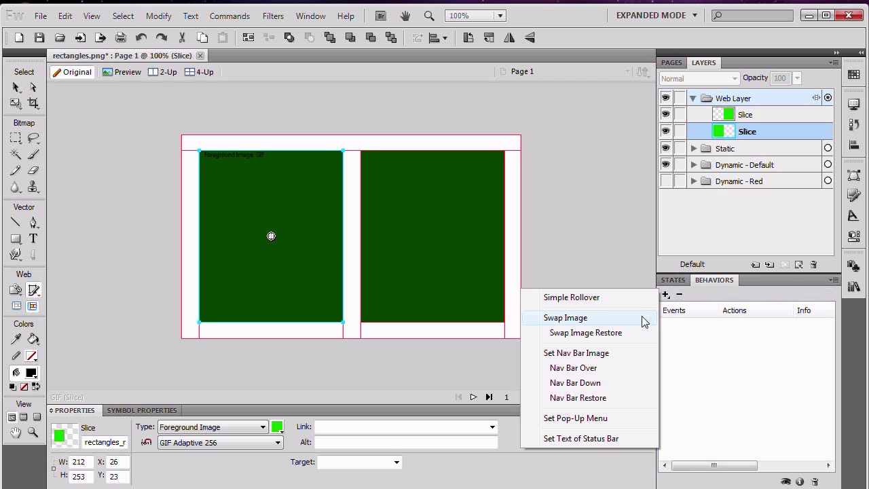
click(608, 320)
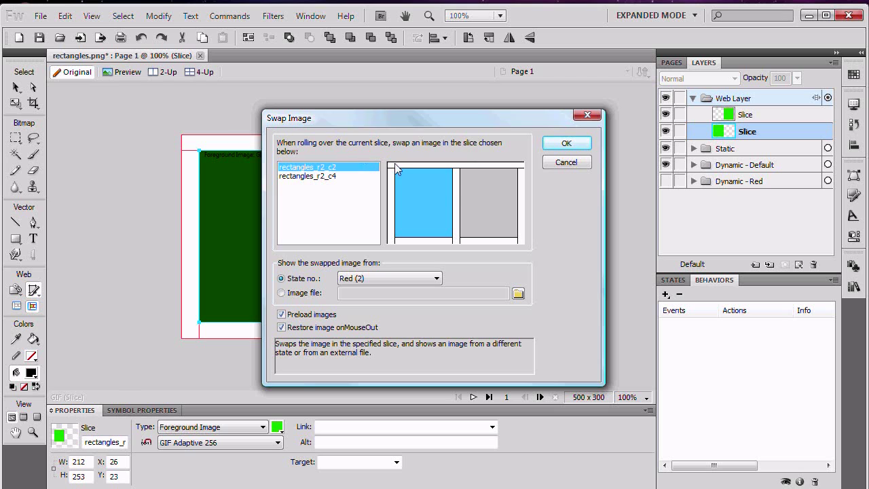
click(471, 189)
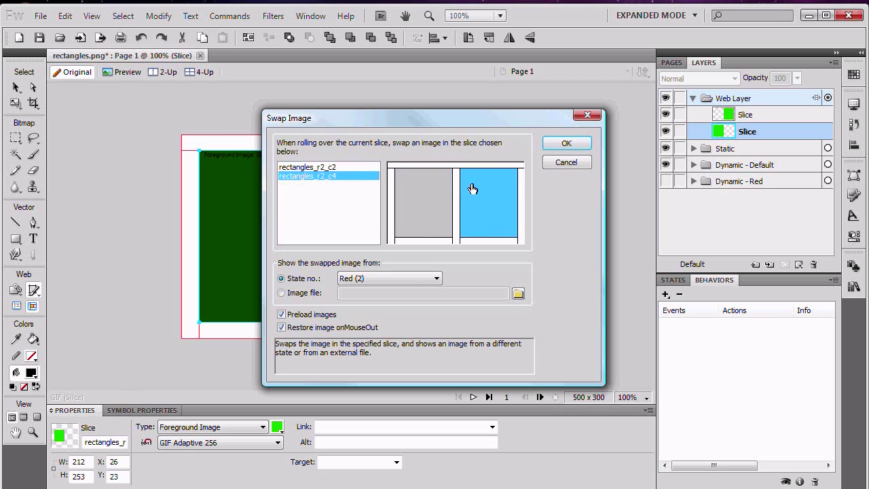
click(365, 278)
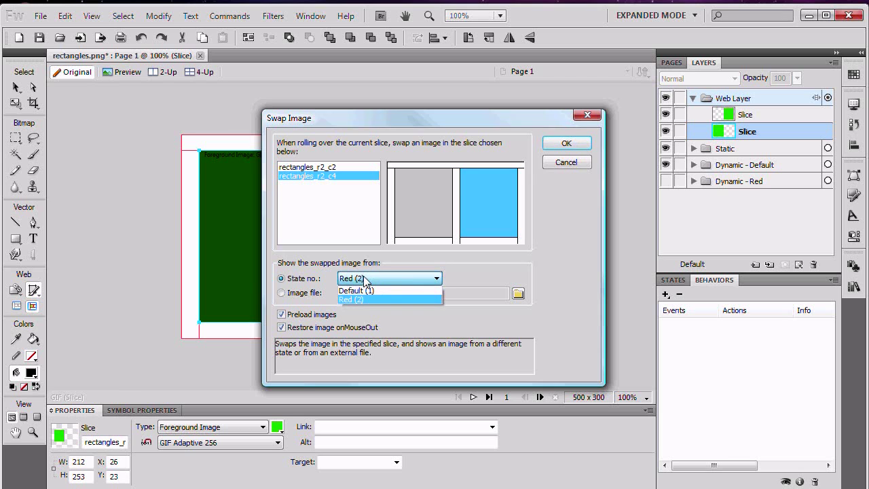
click(365, 280)
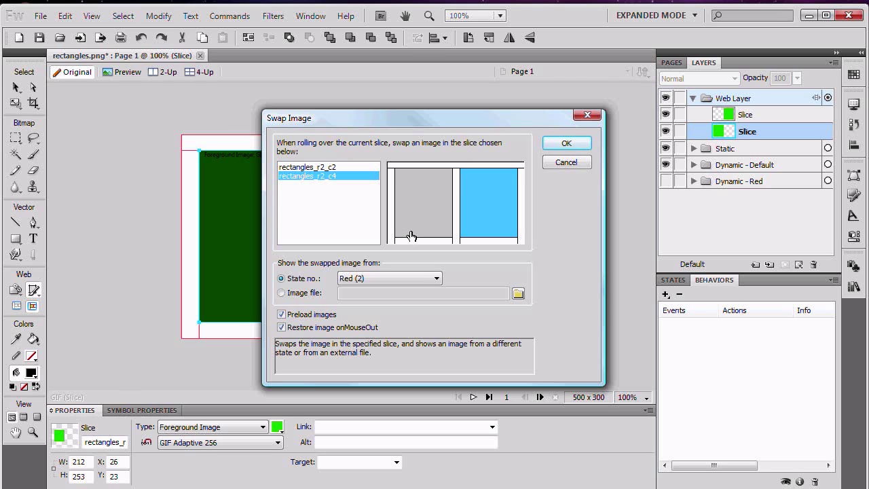
click(566, 144)
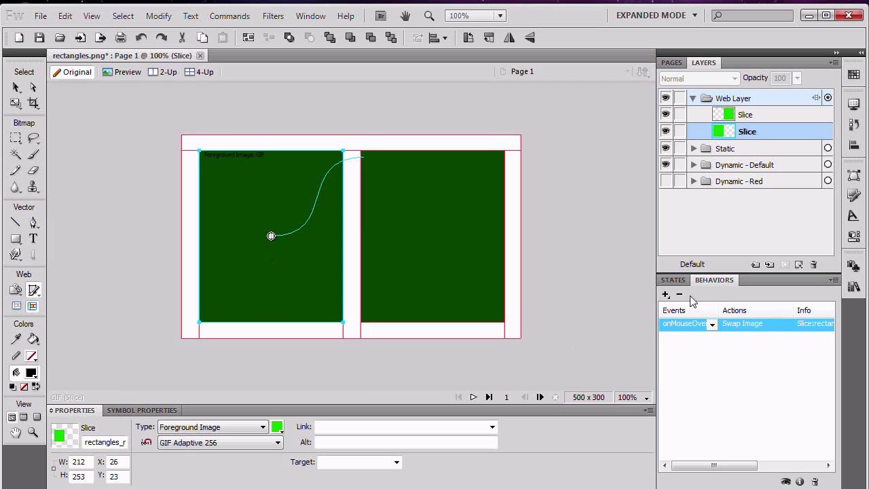
- Preview the page to test the left slice's mouse-over swap, and return to the original view
click(123, 72)
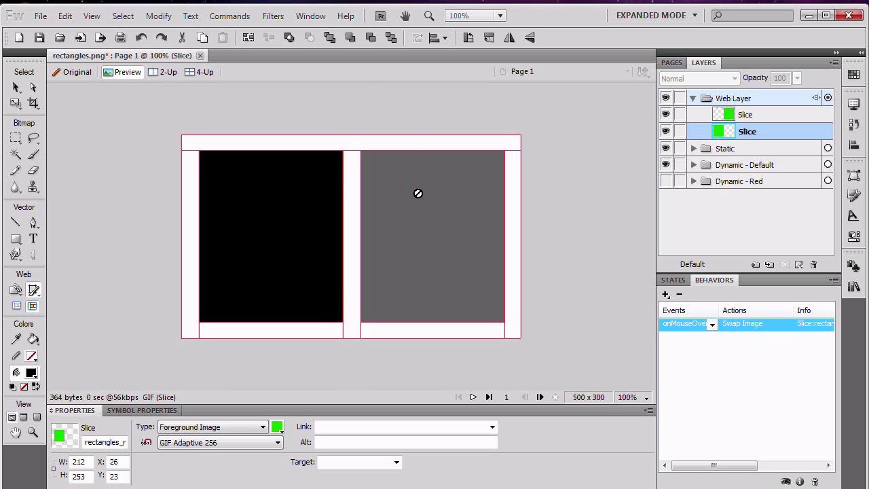
mouse_move(302, 200)
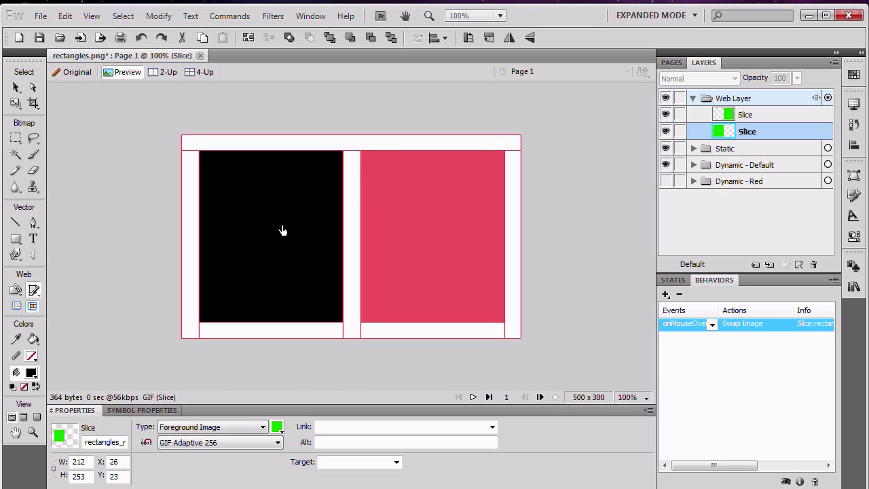
click(87, 73)
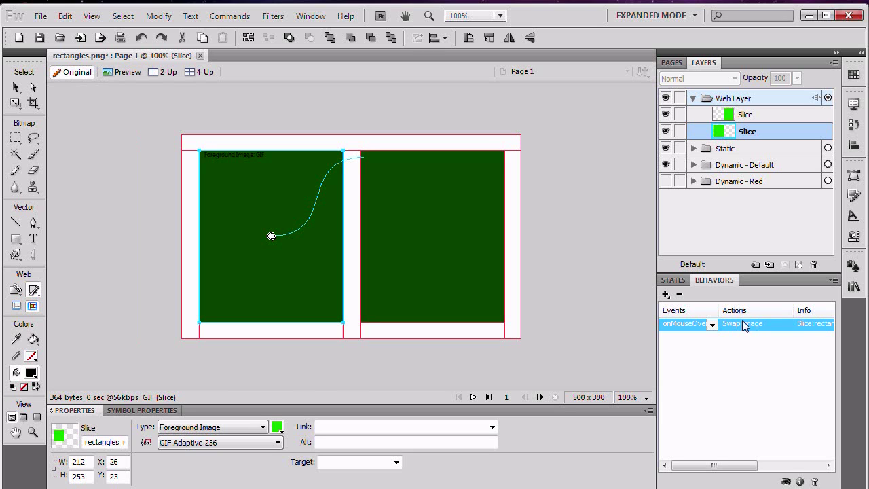
- Set the left slice's Swap Image event to onClick and test it in the preview
click(713, 325)
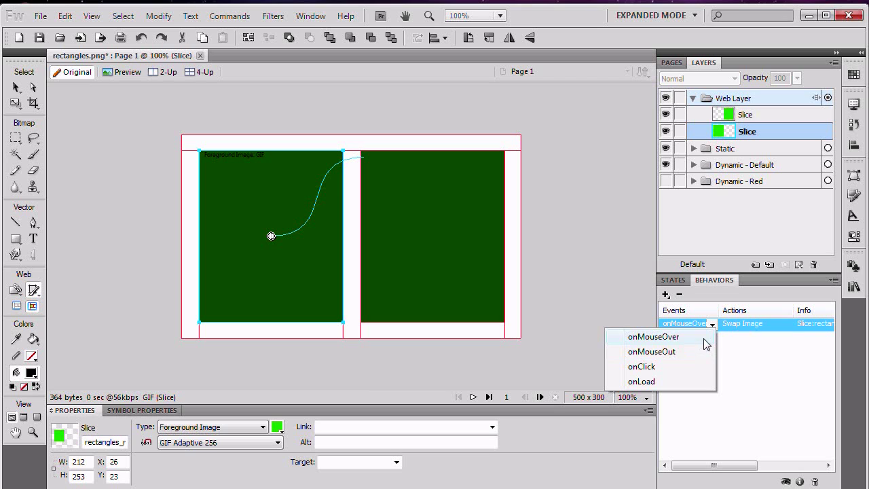
click(686, 374)
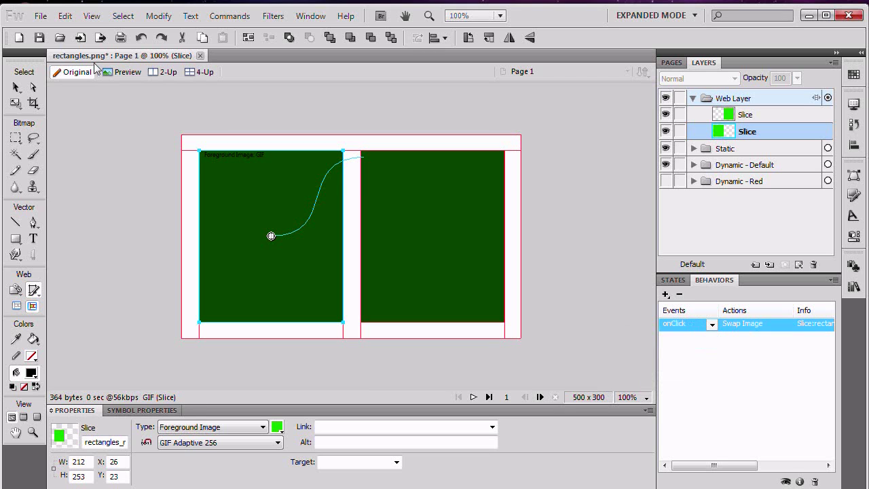
click(122, 72)
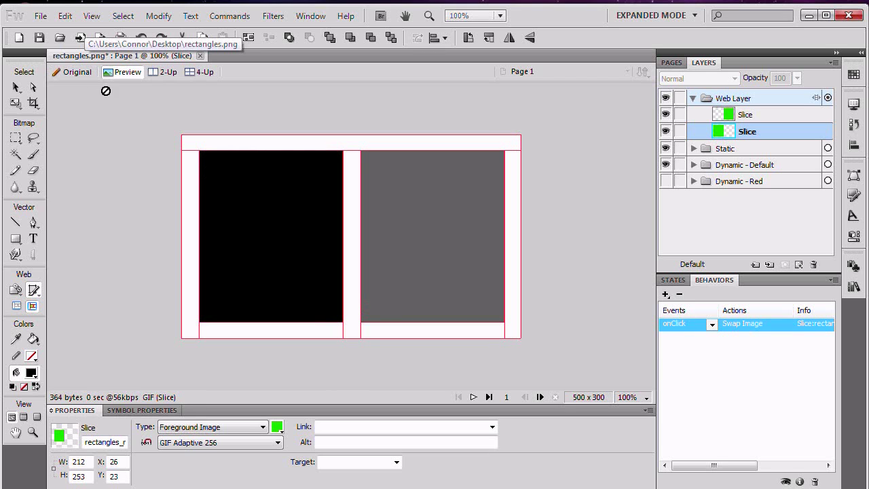
click(236, 222)
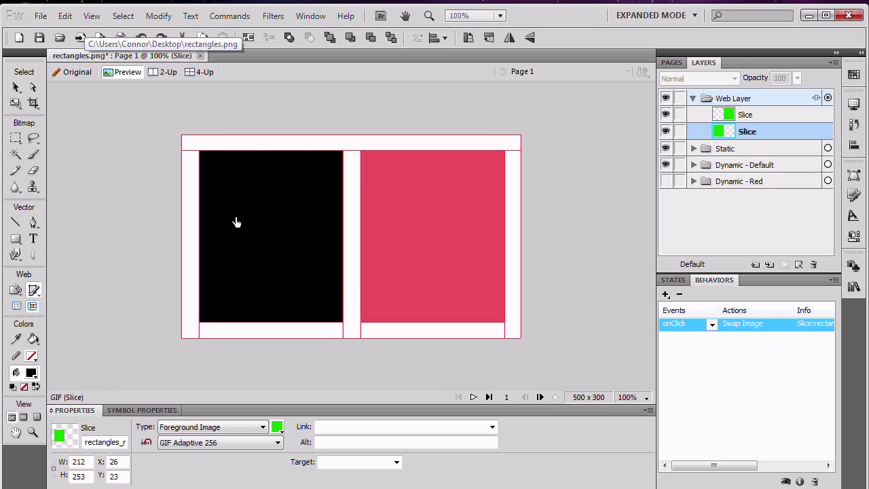
click(80, 76)
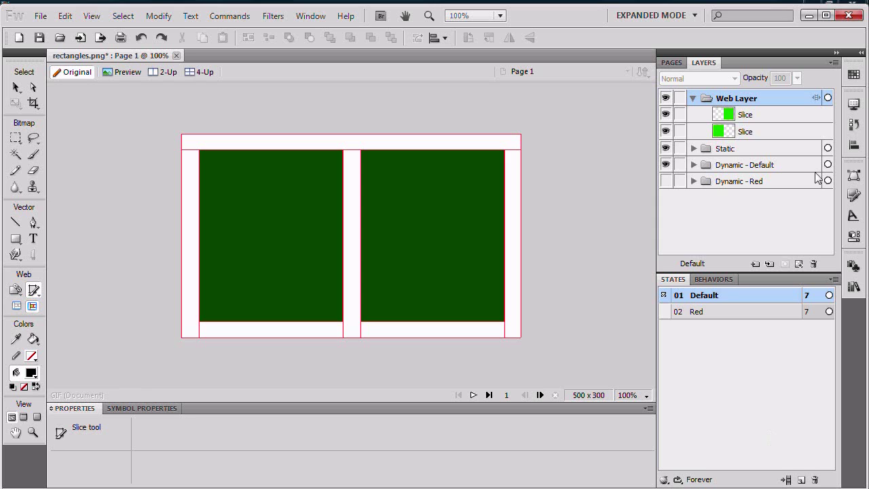
- Add a Set Text of Status Bar behavior with the message "Success!" to the right slice, and open its list of events
click(763, 117)
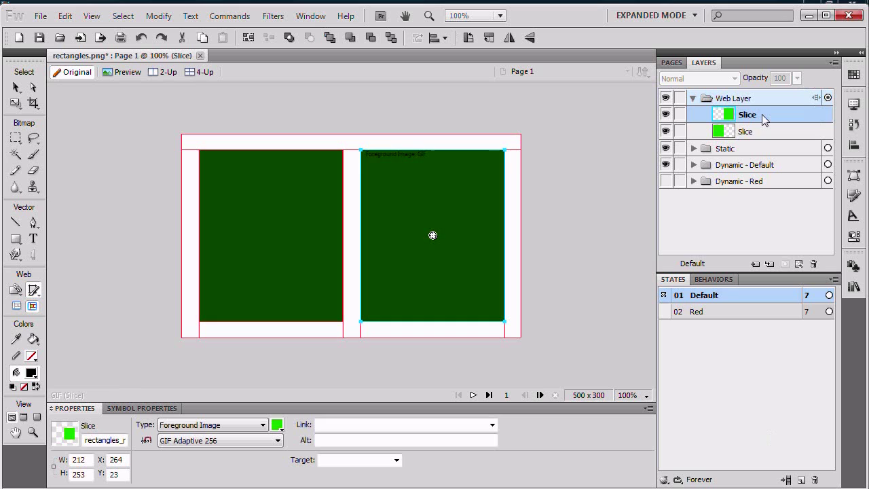
click(701, 281)
click(665, 293)
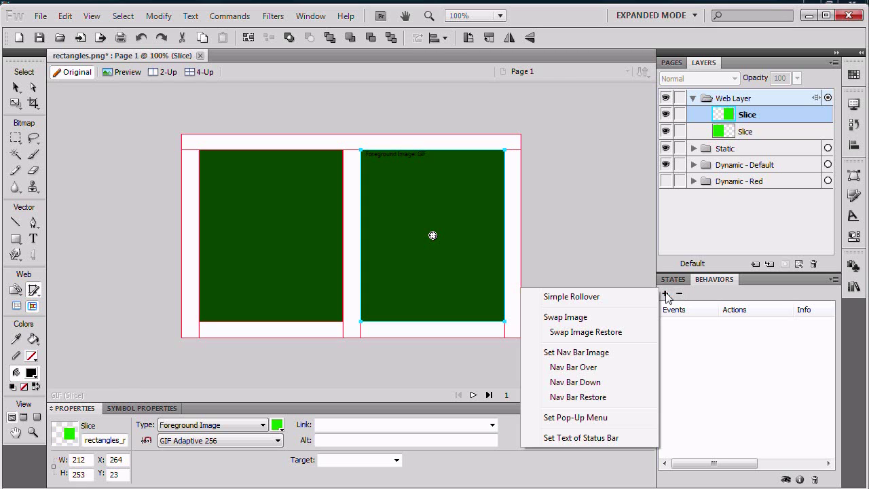
click(572, 439)
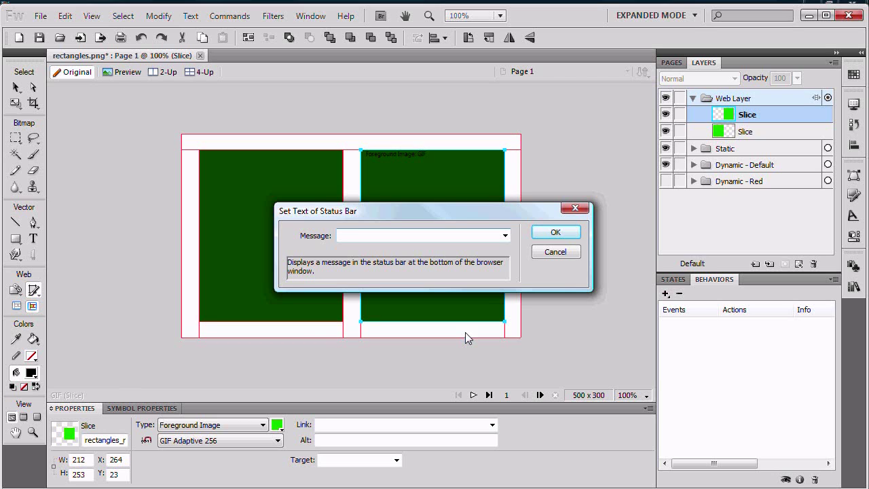
text(Success1!)
key(Return)
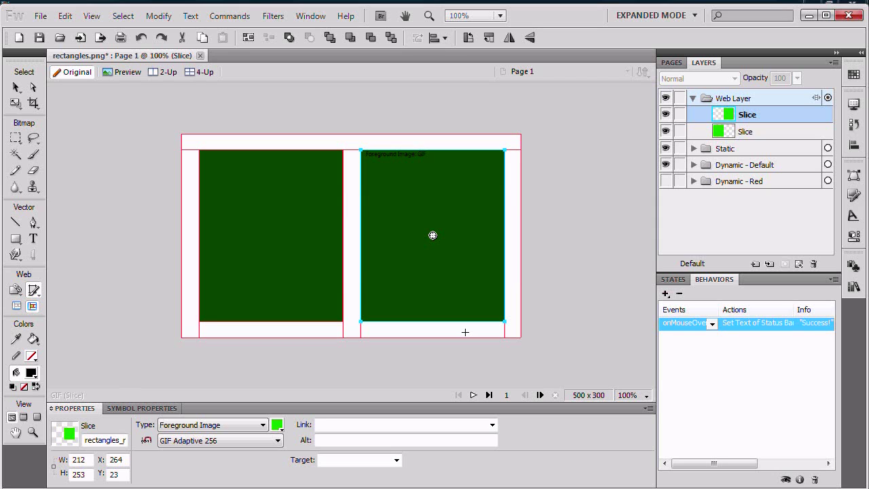
click(711, 323)
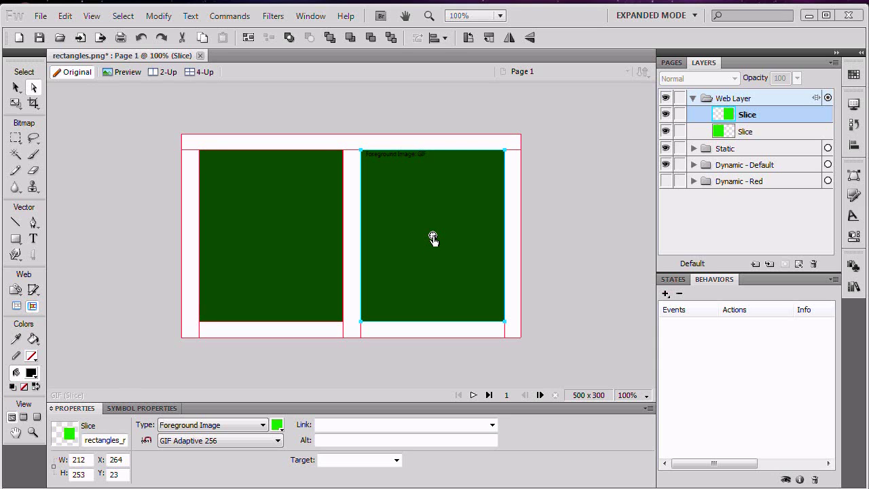
- Link the left slice's behavior handle to the right slice and swap the image from the Red (2) state
click(733, 131)
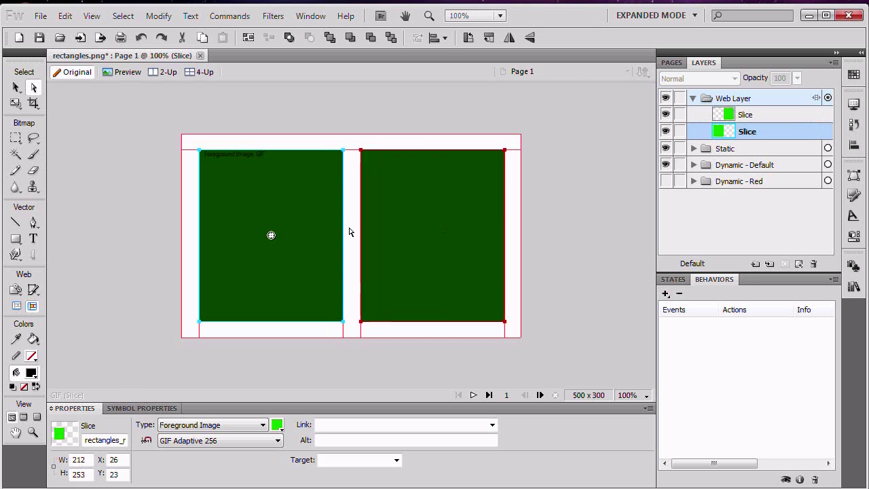
click(673, 278)
drag(271, 236, 442, 241)
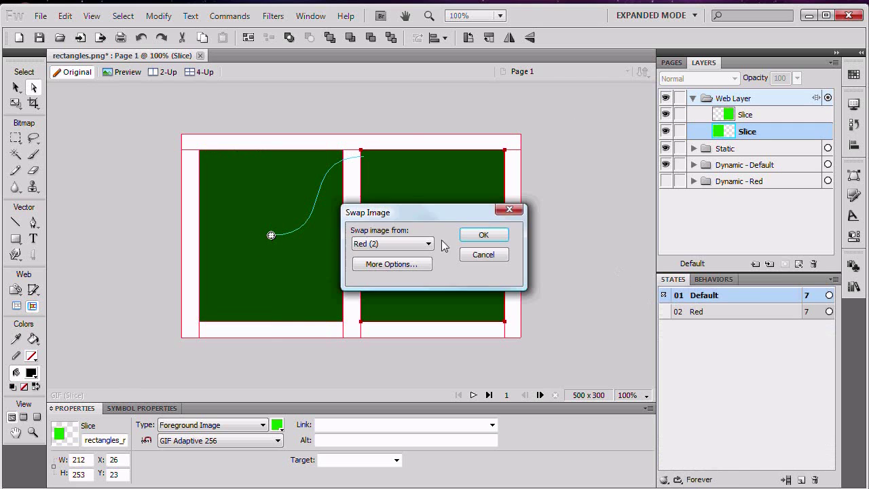
click(388, 244)
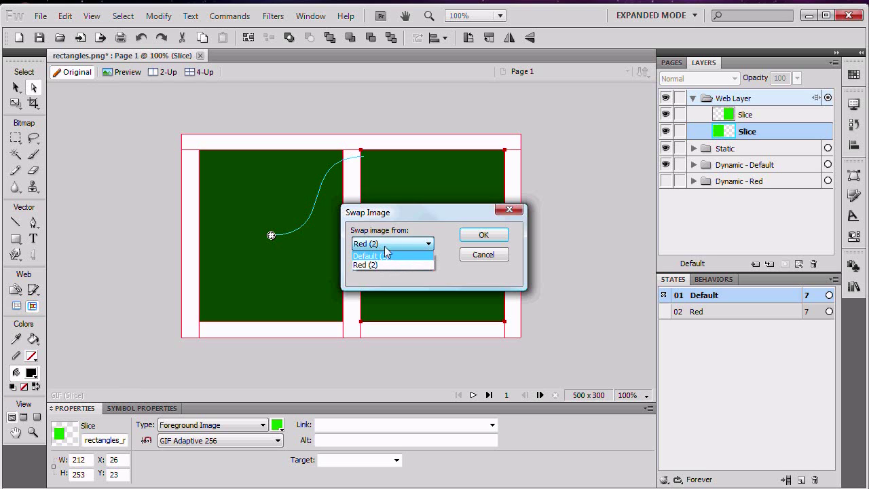
click(379, 262)
click(480, 236)
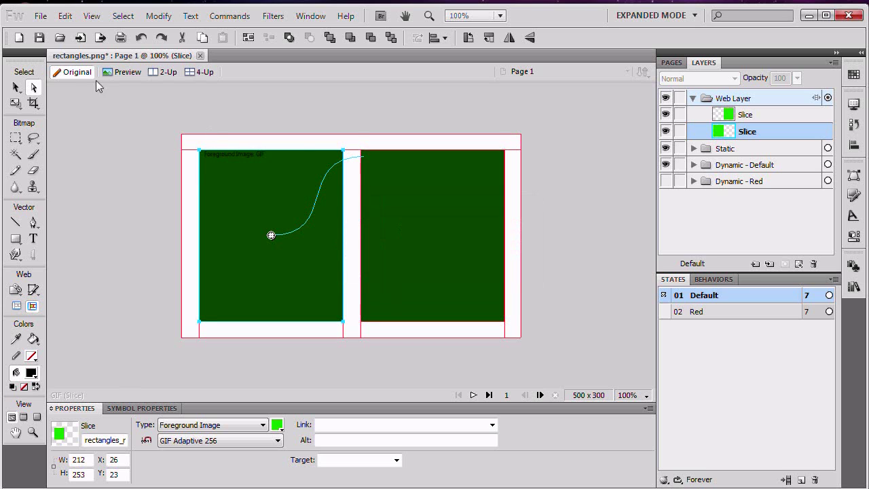
- Check the behavior attached to the left slice and preview its swap effect on the right rectangle
click(733, 281)
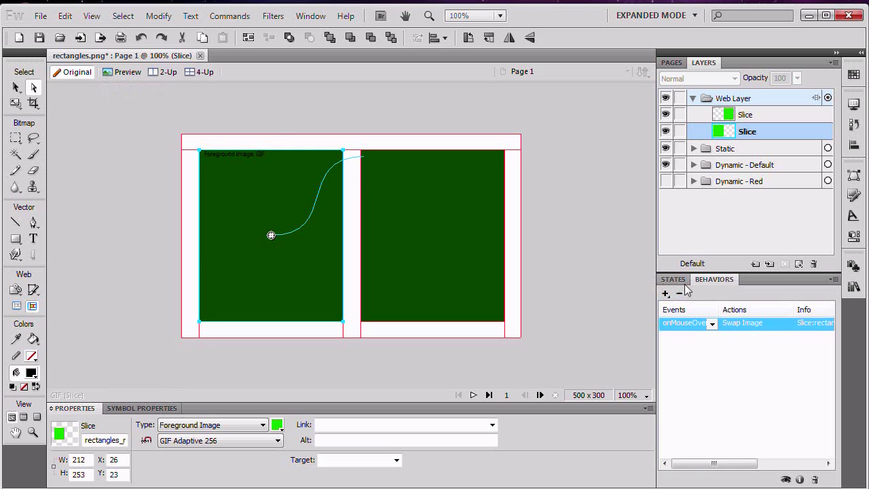
click(125, 72)
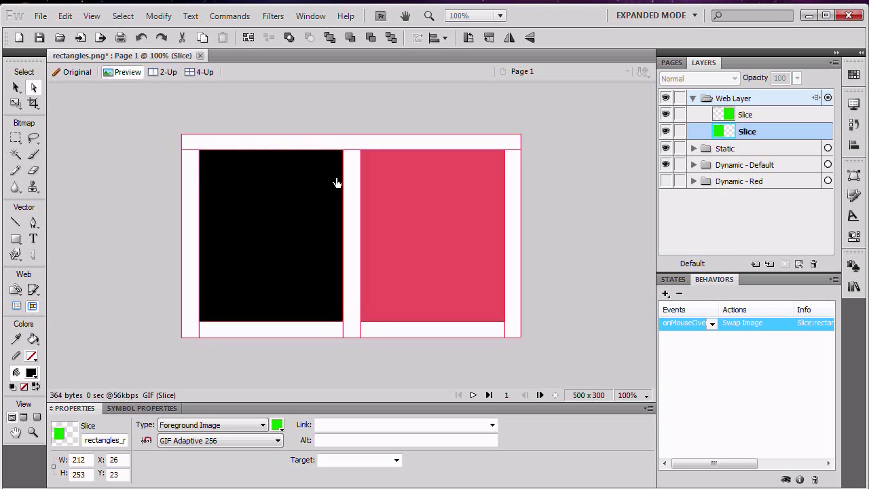
click(58, 75)
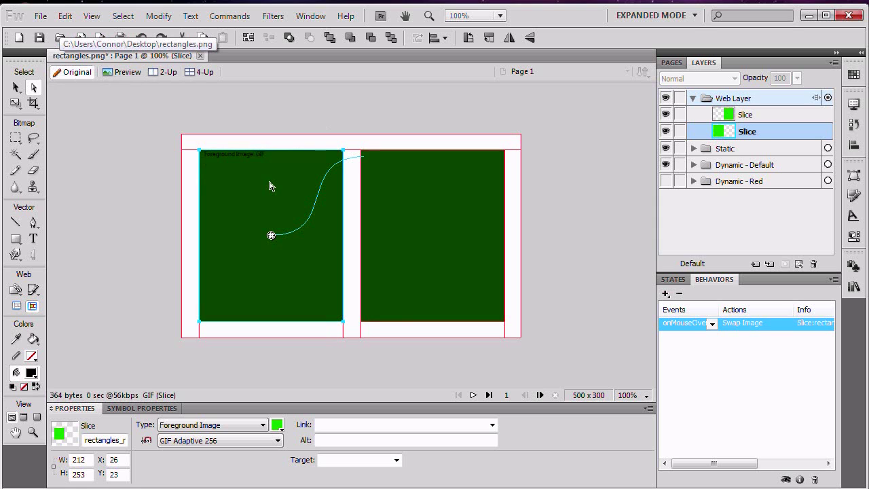
click(666, 293)
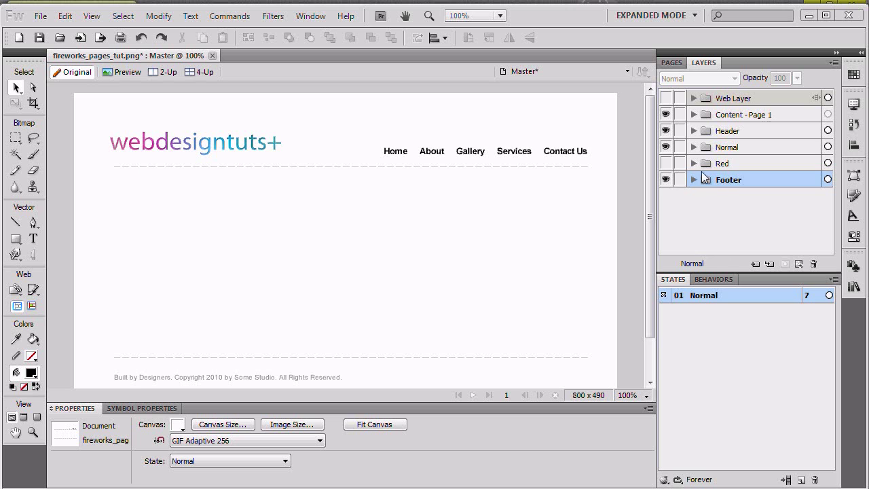
- In fireworks_pages_tut.png, duplicate the Normal state once after the current state and name the copy Red
right_click(714, 299)
click(746, 320)
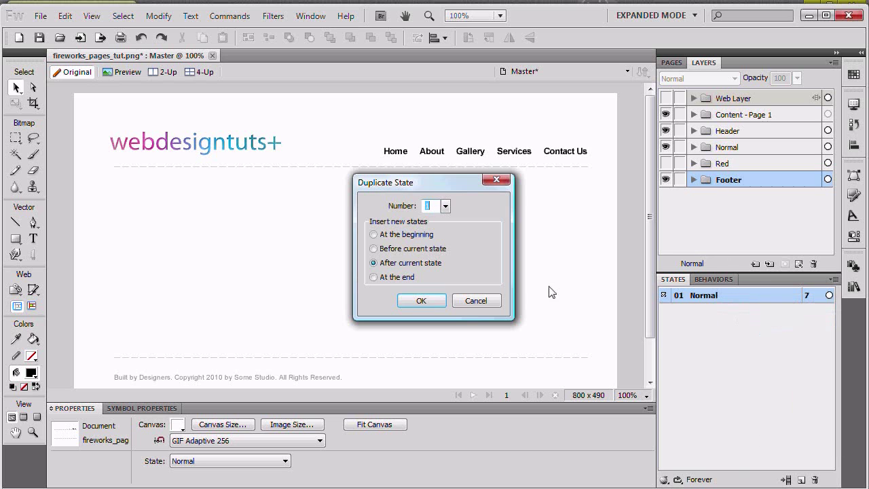
click(423, 301)
double_click(706, 312)
text(Red)
key(Return)
- In the Red state, hide the Normal layer and show the Red layer and the Web Layer
click(665, 147)
click(665, 163)
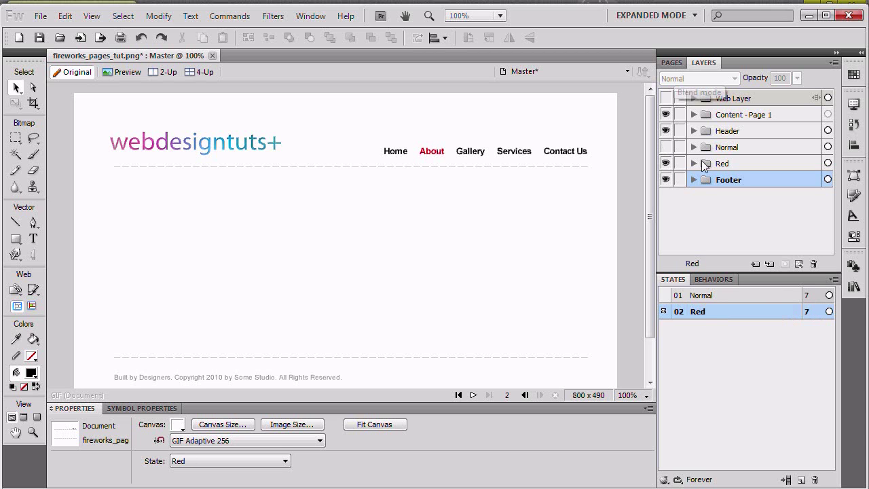
click(665, 98)
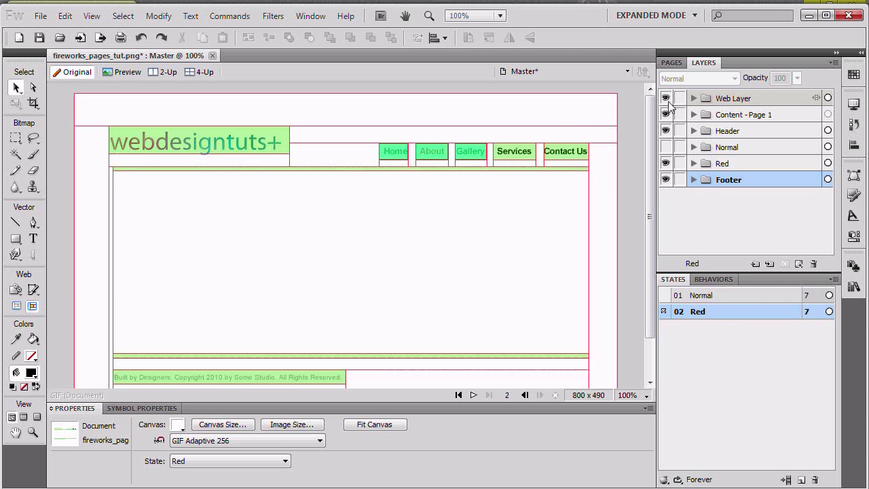
- Add a Simple Rollover behavior to the About navigation slice and preview the page
click(432, 155)
click(432, 155)
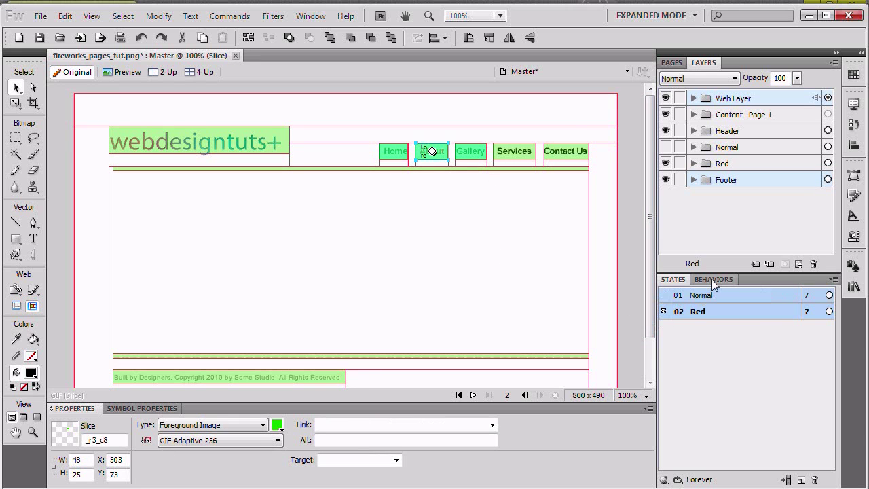
click(713, 281)
click(665, 294)
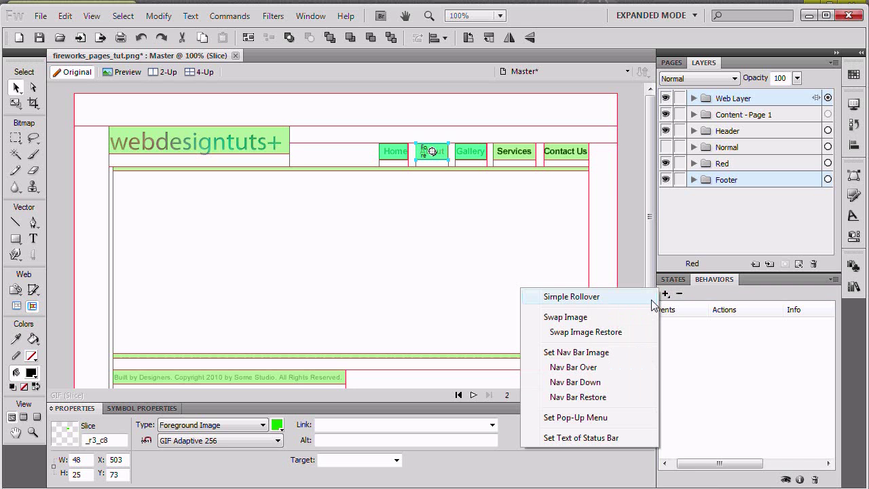
click(571, 296)
click(123, 72)
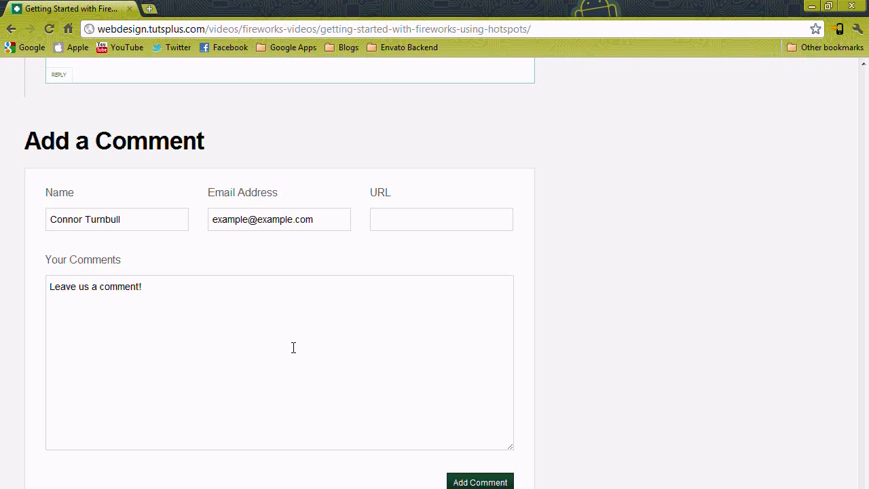
scroll(312, 346, up, 15)
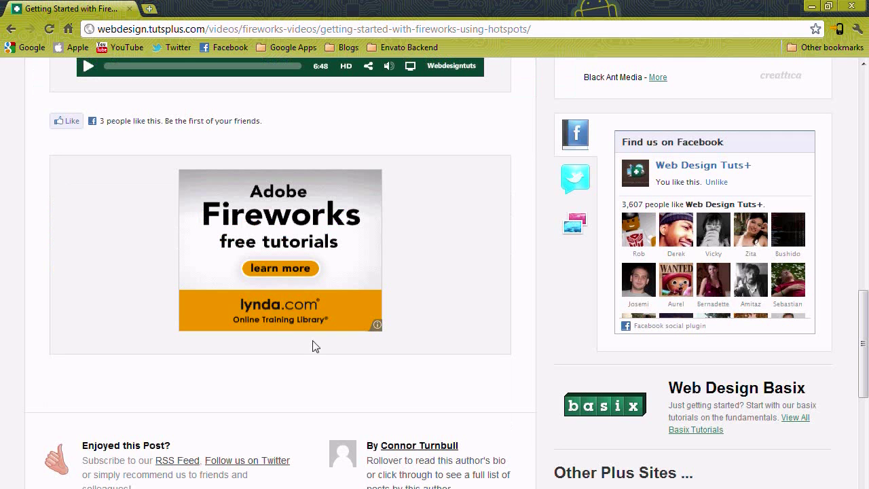
scroll(314, 346, up, 10)
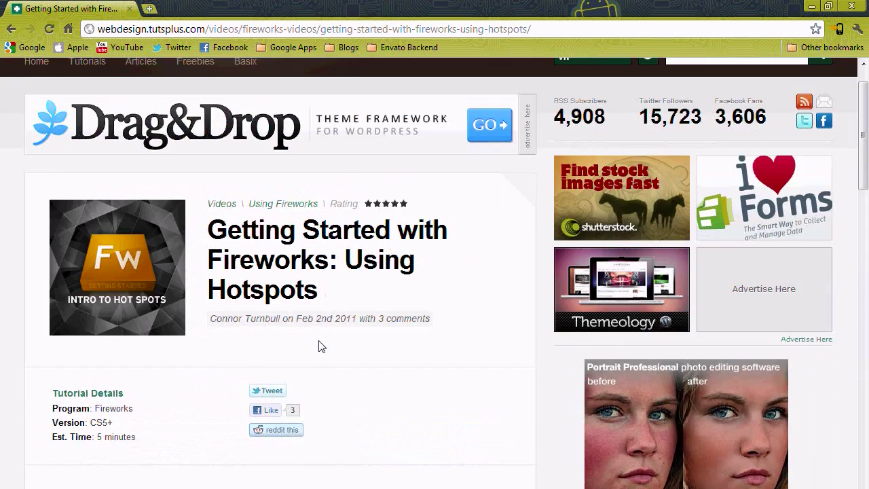